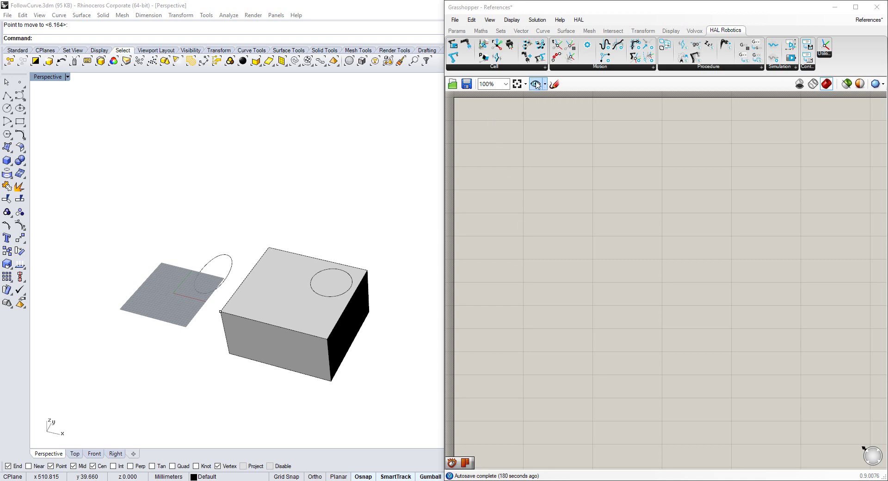
# Step: Place a HAL Create Reference component and select the box corner point in Rhino
pyautogui.click(506, 69)
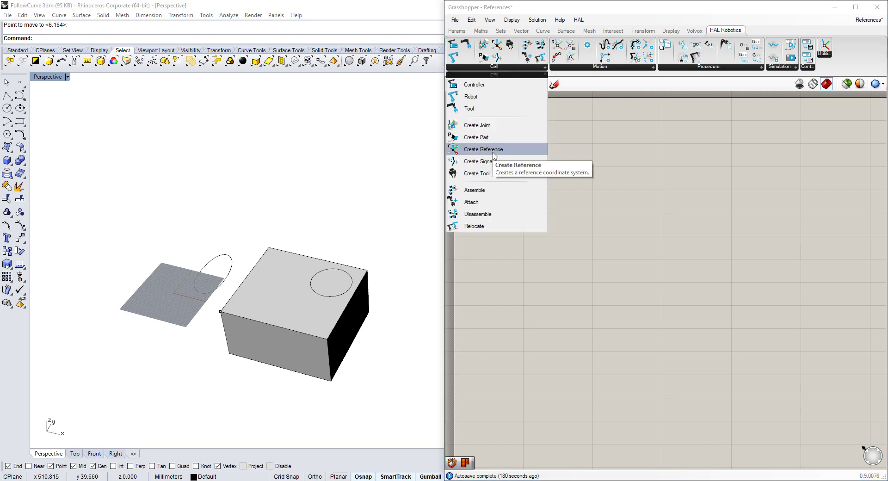
pyautogui.moveTo(496, 156); pyautogui.dragTo(567, 156)
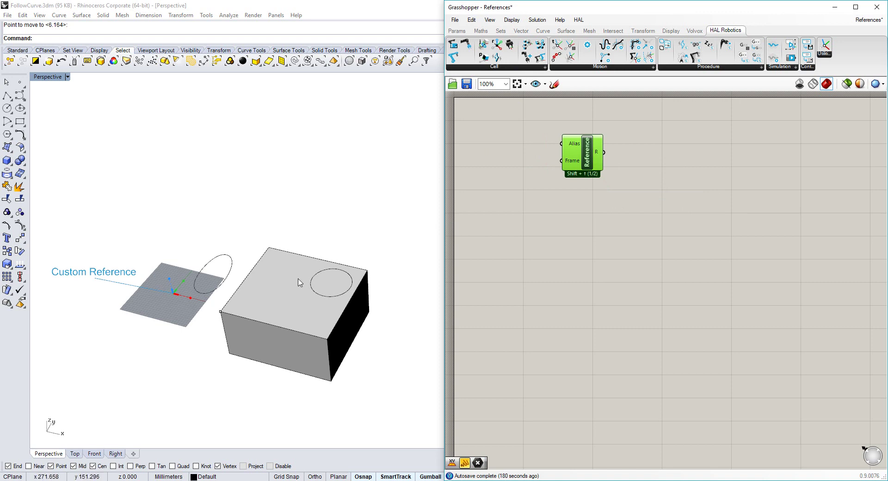
pyautogui.click(220, 312)
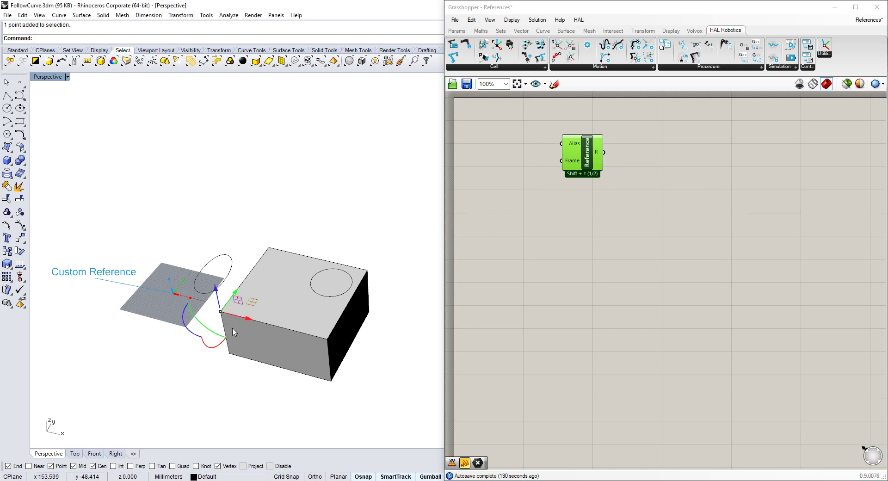
# Step: Add a Pt point parameter via search, placed left of the Reference
pyautogui.doubleClick(515, 185)
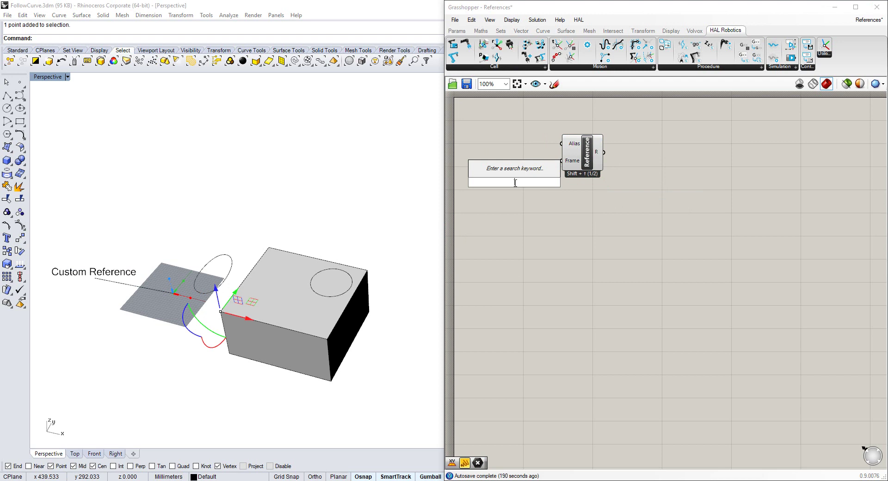
pyautogui.write('pt')
pyautogui.click(491, 146)
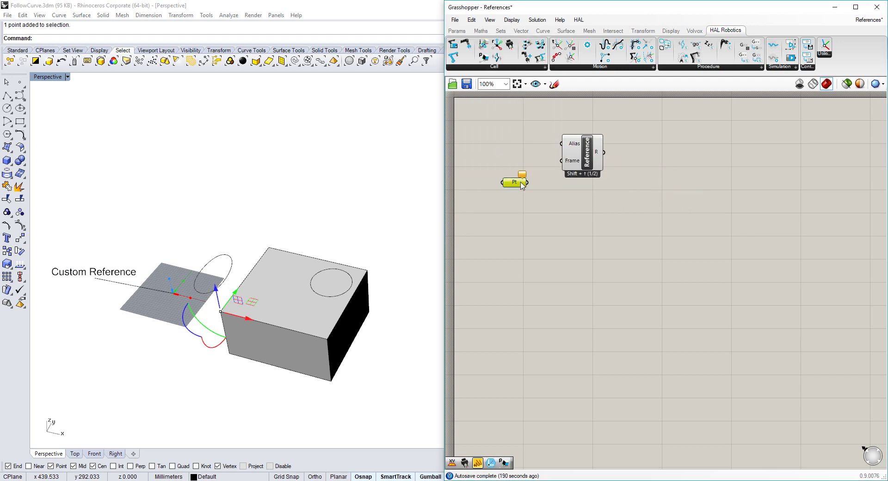
pyautogui.moveTo(521, 184); pyautogui.dragTo(489, 165)
pyautogui.rightClick(489, 165)
# Step: Set the Pt parameter to the box corner and wire it into a new XY Plane's origin
pyautogui.click(545, 308)
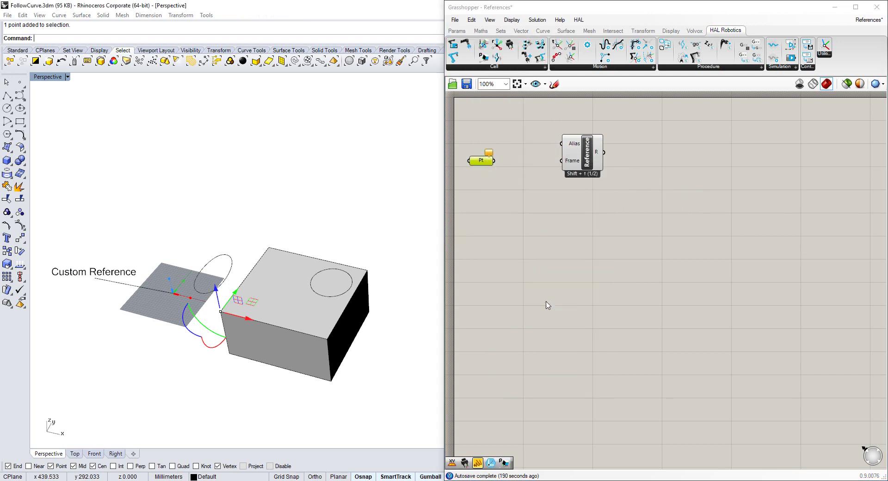
pyautogui.doubleClick(532, 172)
pyautogui.write('xy')
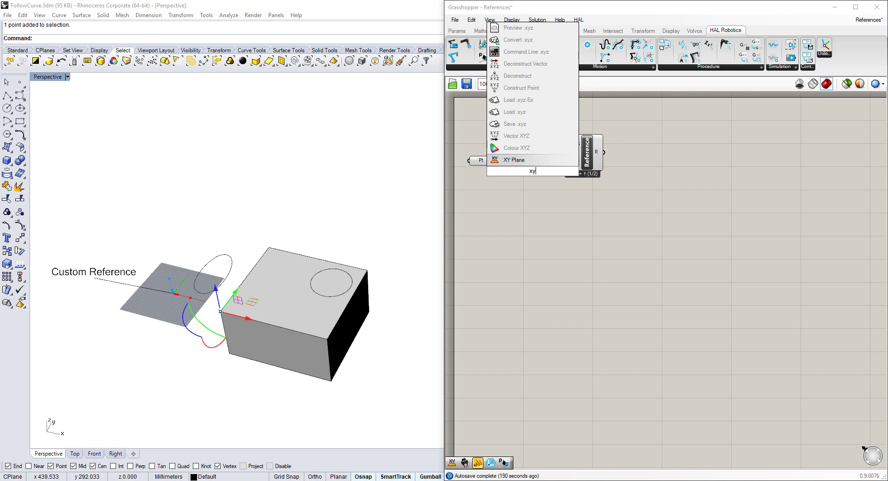
pyautogui.click(518, 160)
pyautogui.moveTo(494, 160); pyautogui.dragTo(574, 156)
# Step: Turn off preview of the point and plane components and deselect the corner point
pyautogui.moveTo(533, 213); pyautogui.dragTo(448, 134)
pyautogui.middleClick(512, 129)
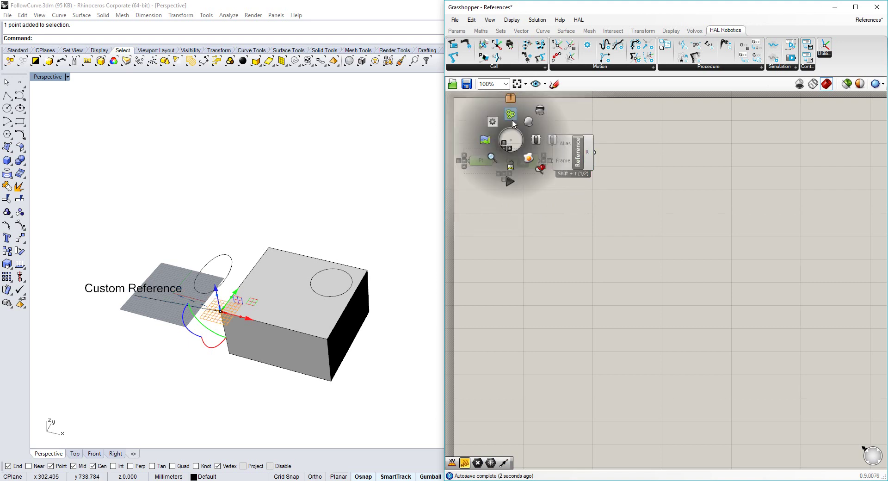
pyautogui.click(540, 109)
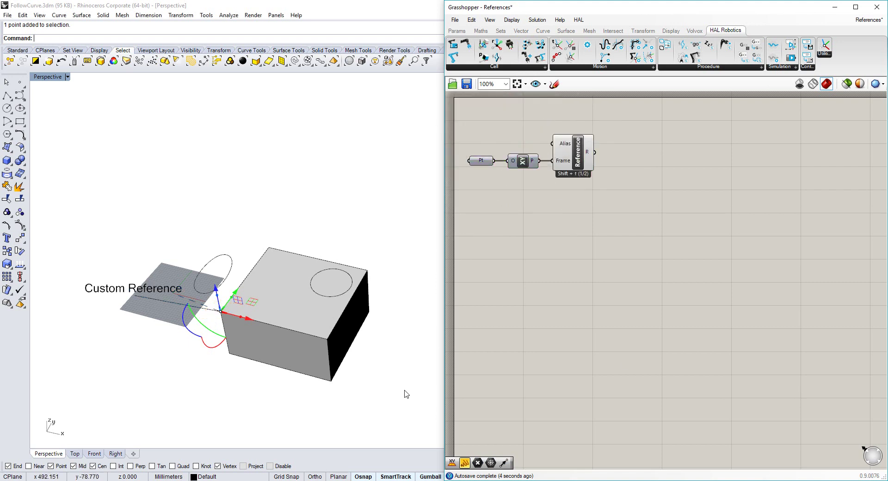
pyautogui.click(250, 363)
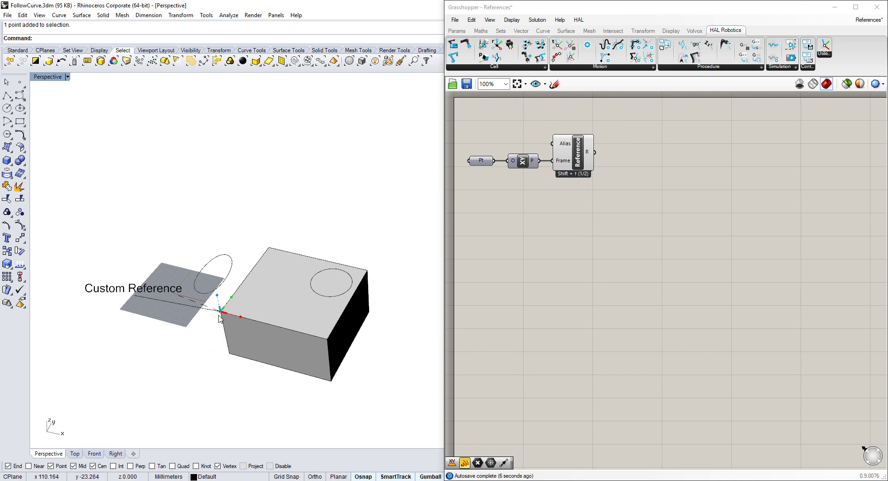
pyautogui.scroll(2, 215, 305)
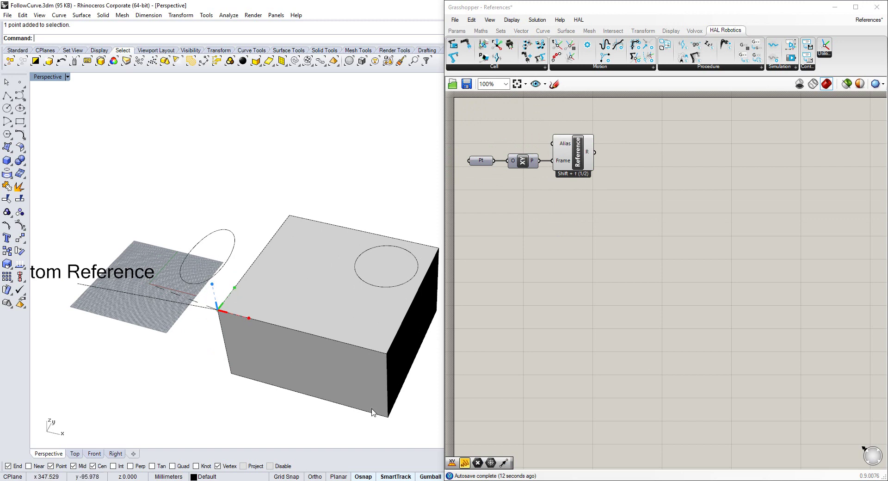
pyautogui.scroll(-1, 387, 355)
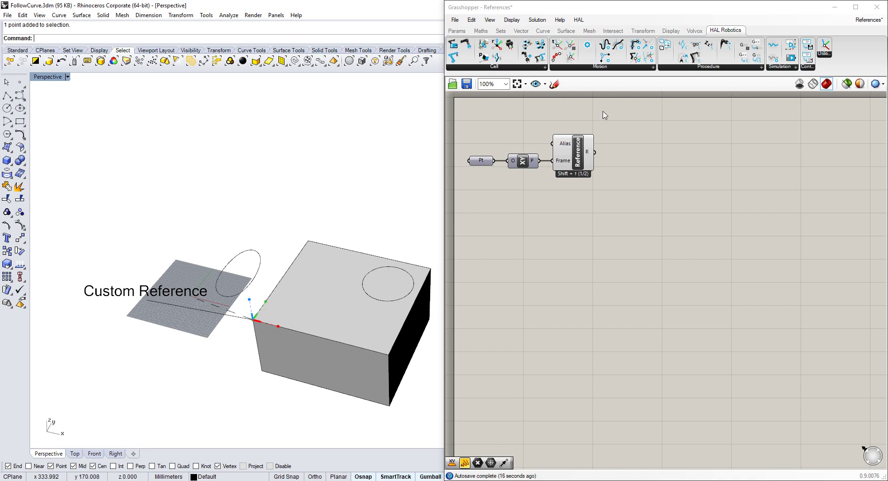
# Step: Create a 'BoxCorner' text panel wired into the Reference's Alias input, placed above it
pyautogui.doubleClick(559, 122)
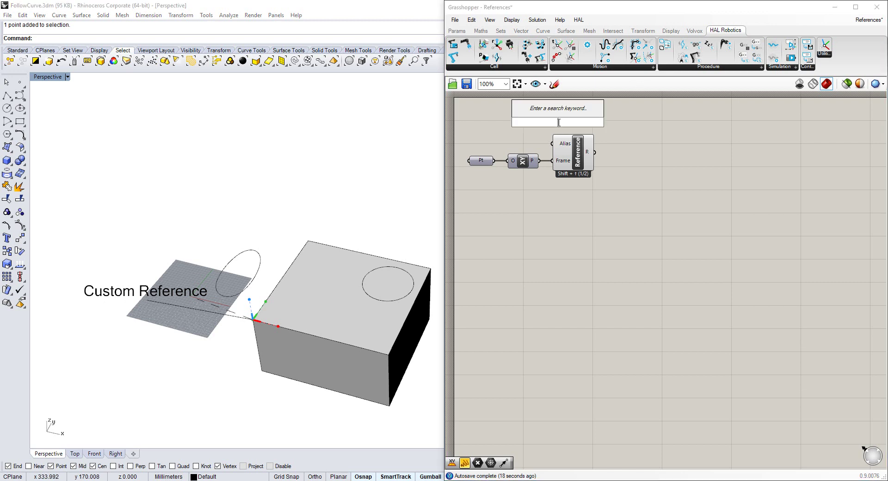
pyautogui.write('"Box')
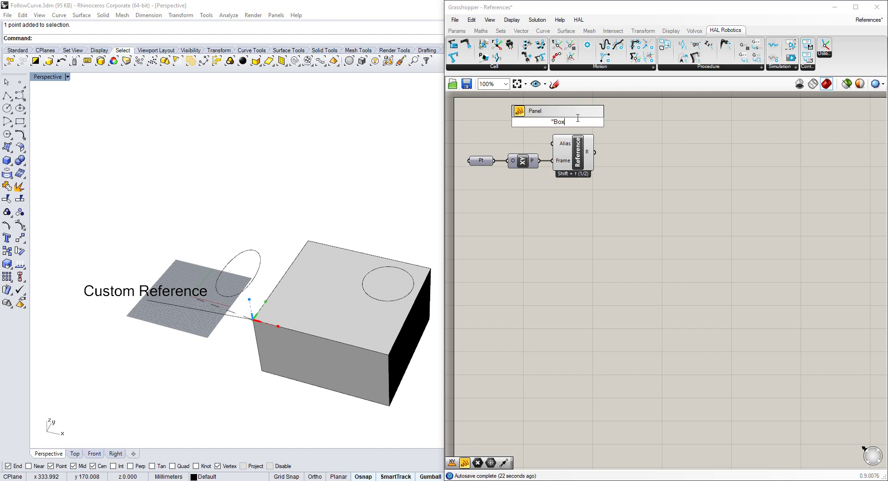
pyautogui.write('Corner')
pyautogui.press('Return')
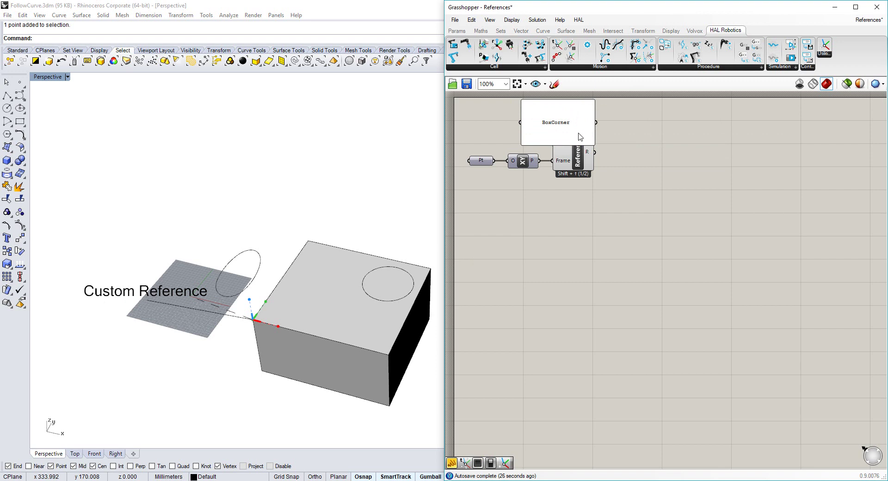
pyautogui.moveTo(594, 144); pyautogui.dragTo(554, 144)
pyautogui.moveTo(553, 108); pyautogui.dragTo(574, 132)
pyautogui.click(587, 257)
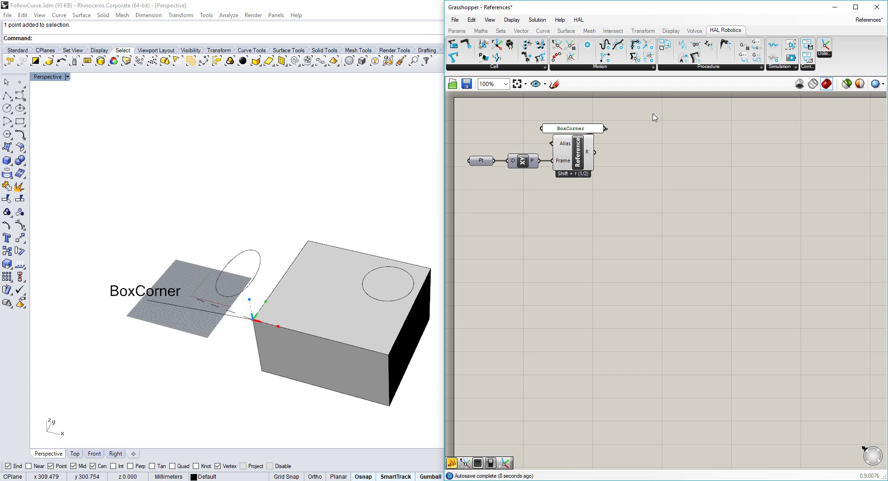
# Step: Add a HAL Target switched to From Curve, with the BoxCorner reference wired to its Reference input
pyautogui.doubleClick(663, 160)
pyautogui.write('target')
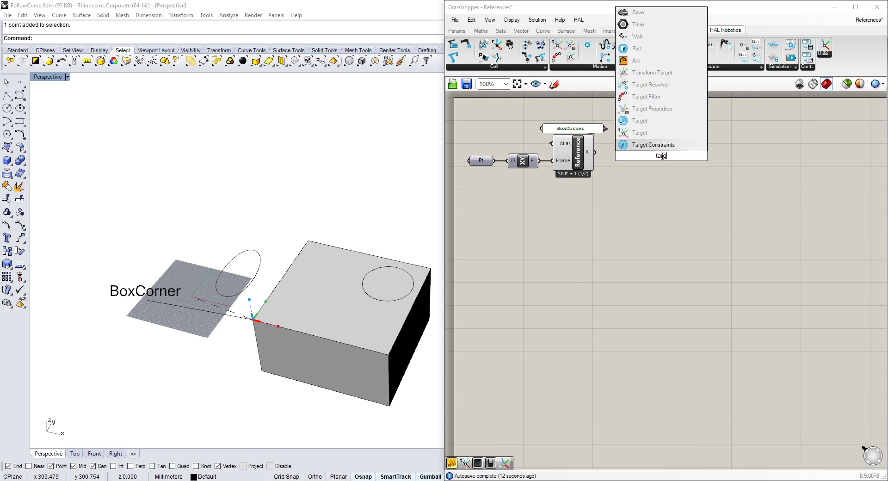
pyautogui.click(640, 144)
pyautogui.rightClick(661, 163)
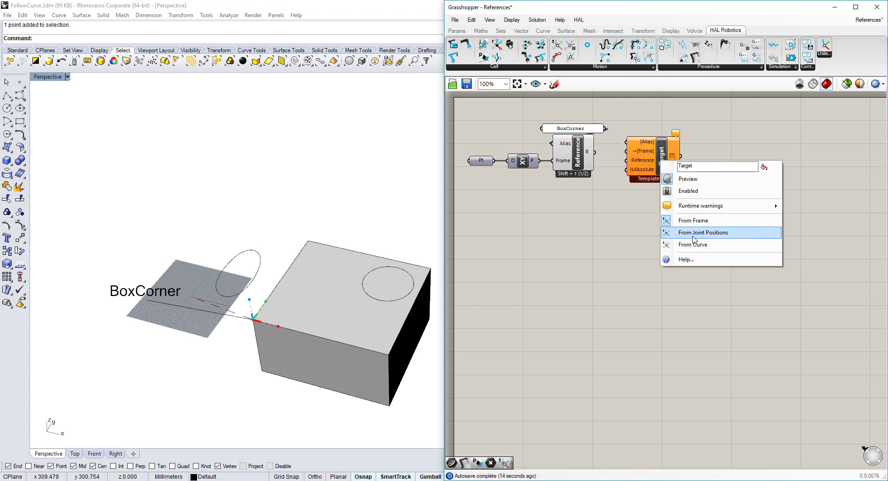
pyautogui.click(689, 232)
pyautogui.moveTo(660, 165); pyautogui.dragTo(713, 152)
pyautogui.moveTo(595, 153); pyautogui.dragTo(666, 157)
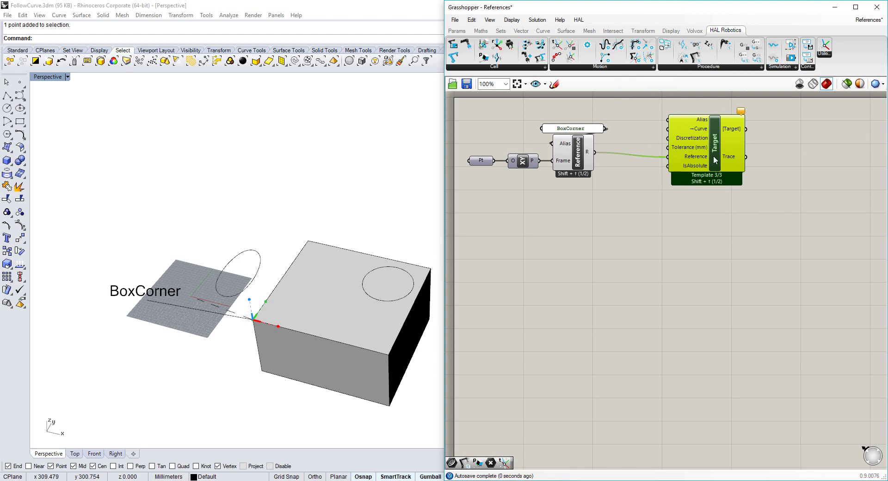
# Step: Feed the Target's Curve input from a Crv parameter set to the box-top circle
pyautogui.doubleClick(645, 106)
pyautogui.write('curve')
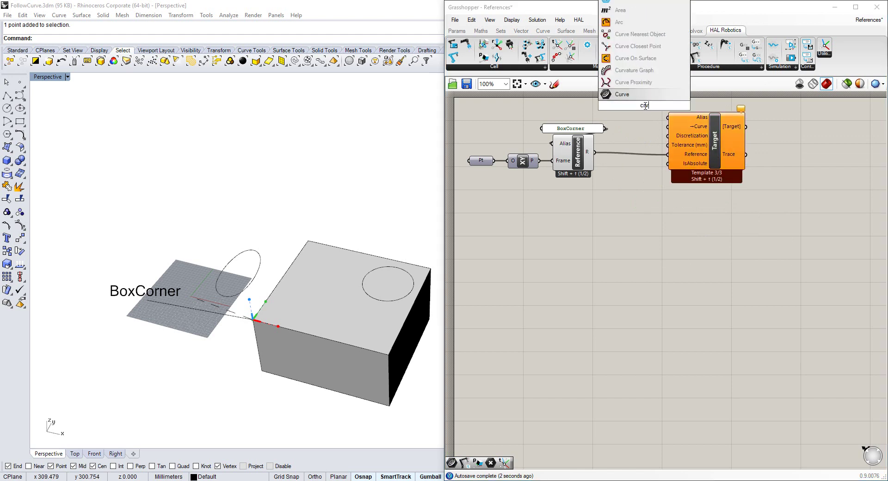
pyautogui.press('Return')
pyautogui.moveTo(658, 105); pyautogui.dragTo(639, 111)
pyautogui.rightClick(638, 111)
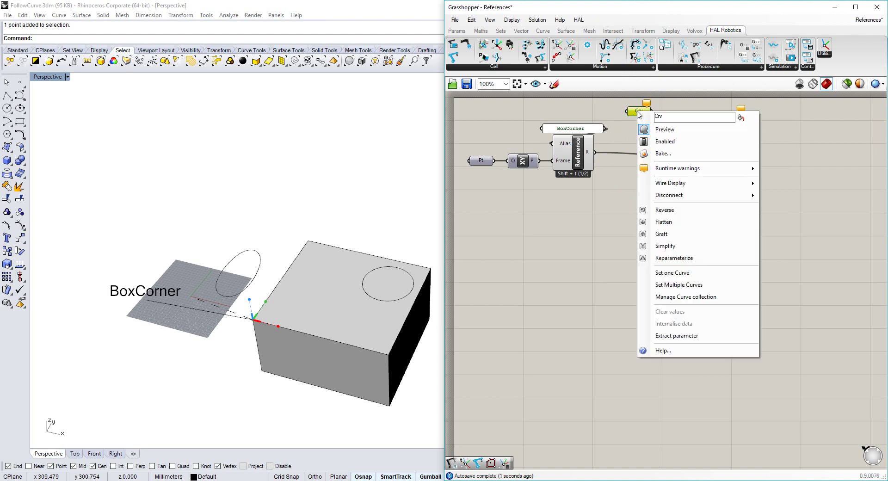
pyautogui.click(680, 273)
pyautogui.click(409, 300)
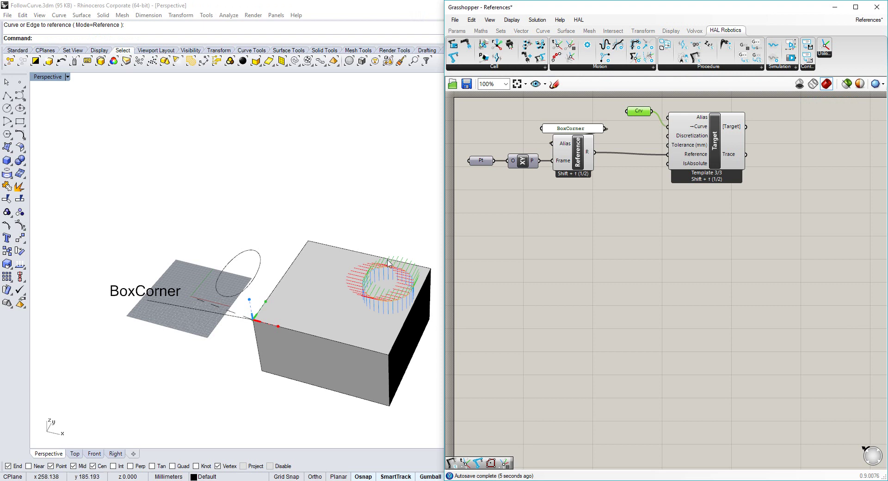
pyautogui.moveTo(713, 159); pyautogui.dragTo(706, 157)
pyautogui.click(557, 289)
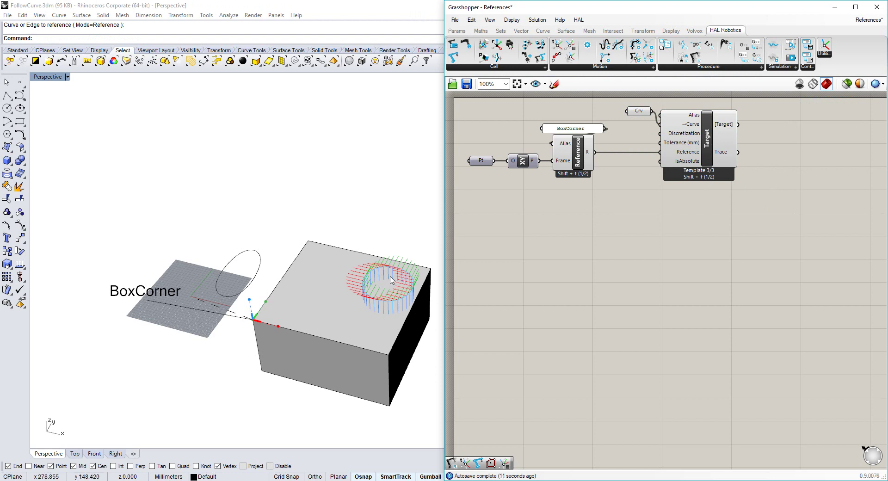
# Step: Add Target Properties on the curve targets and check that all 33 reference BoxCorner
pyautogui.doubleClick(799, 183)
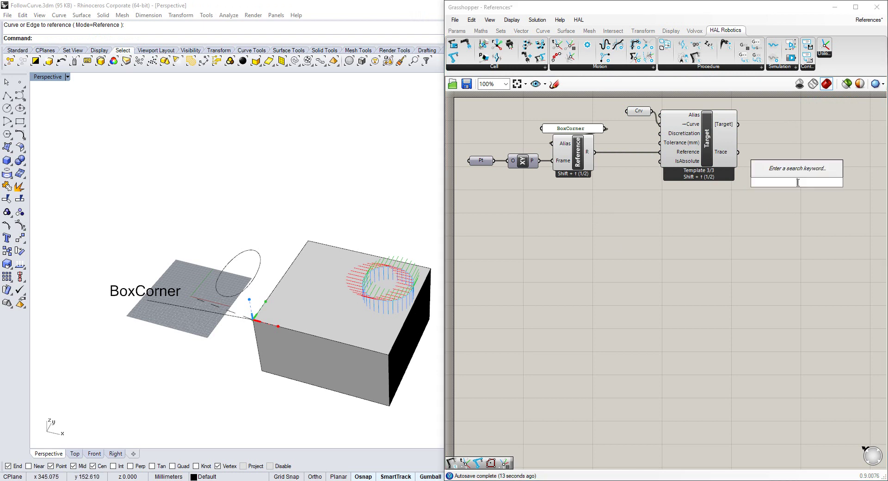
pyautogui.write('target')
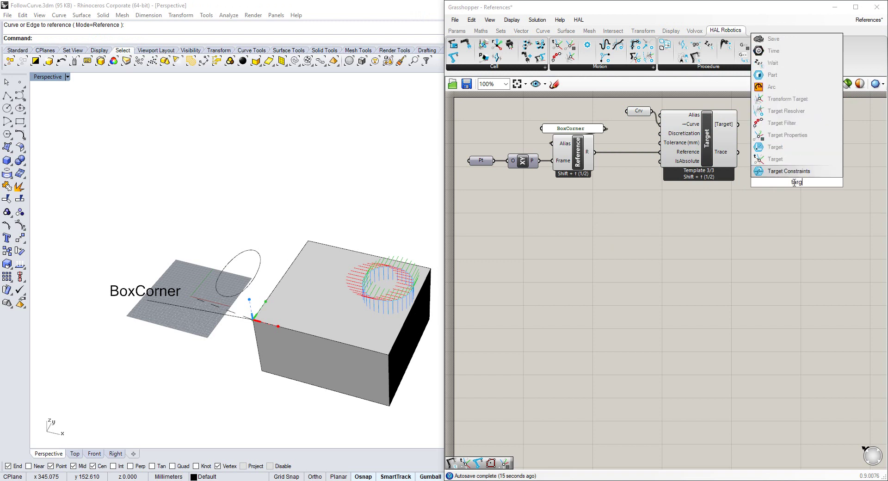
pyautogui.click(787, 147)
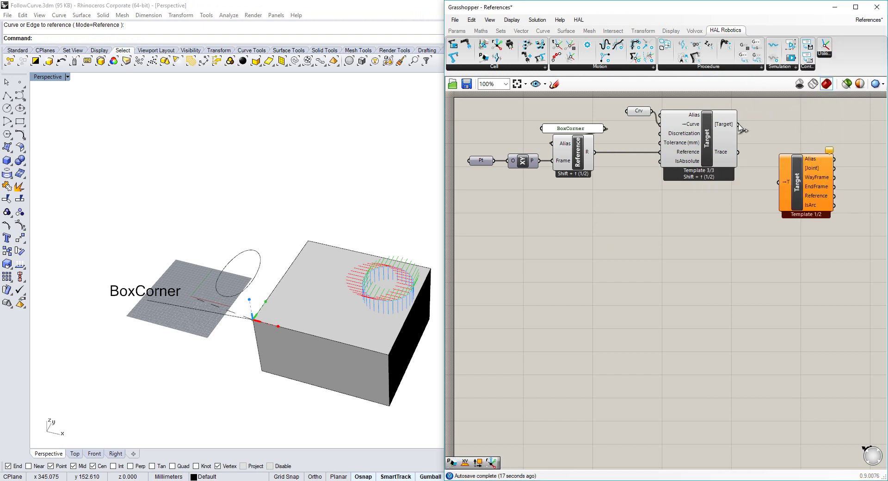
pyautogui.moveTo(739, 124); pyautogui.dragTo(778, 134)
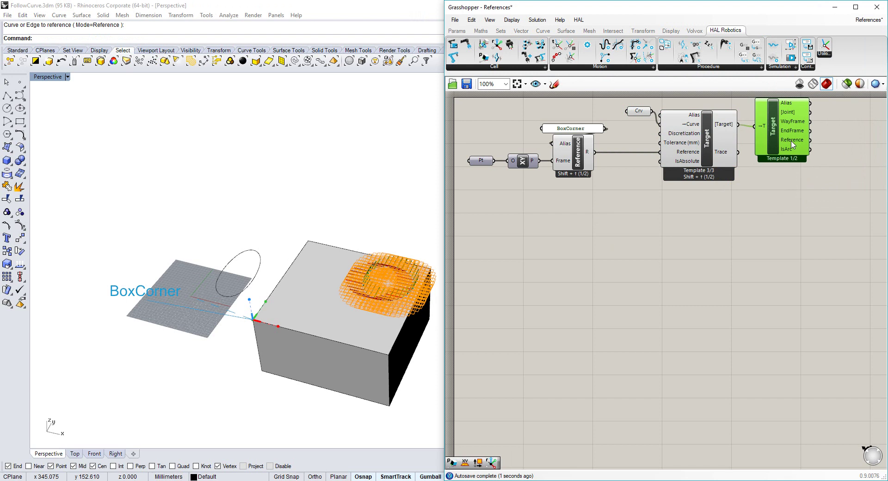
pyautogui.moveTo(793, 145)
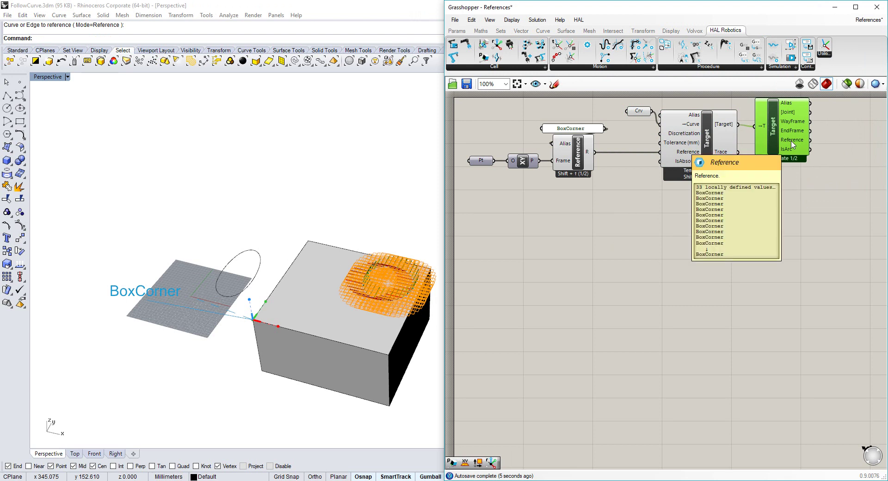
# Step: Delete Target Properties, then drag the BoxCorner point in Rhino and undo the move
pyautogui.press('Delete')
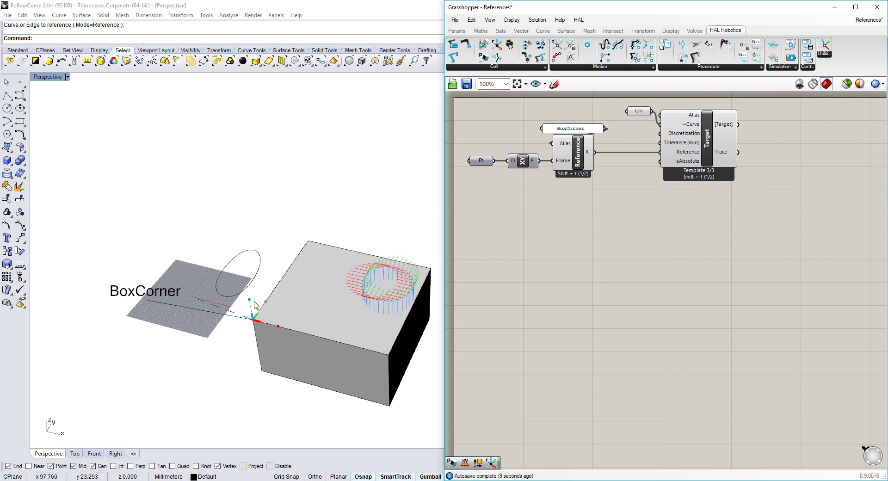
pyautogui.click(272, 311)
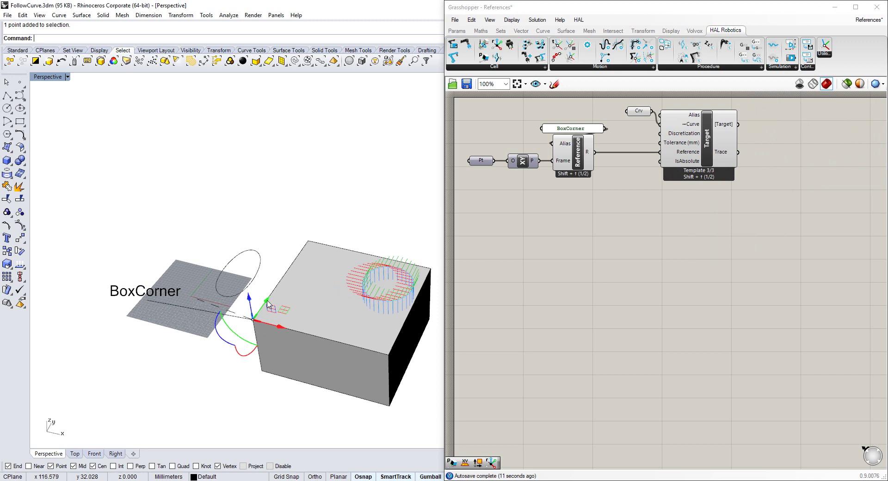
pyautogui.moveTo(272, 311); pyautogui.dragTo(241, 359)
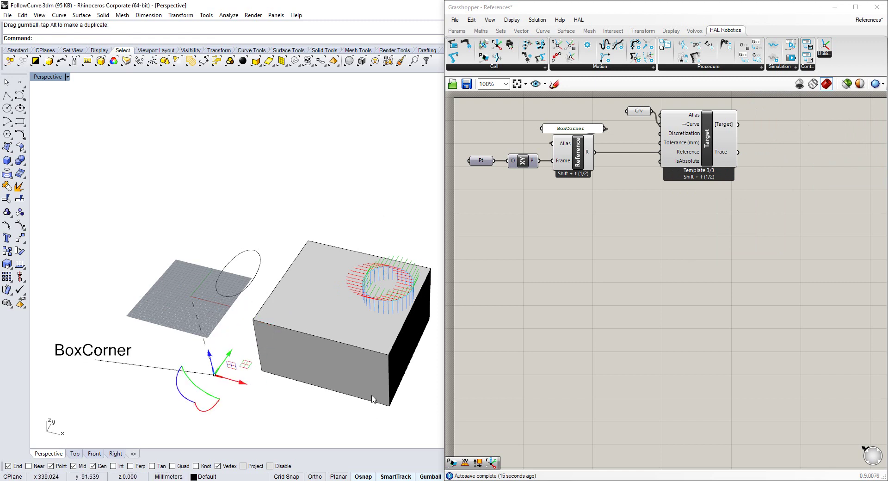
pyautogui.hotkey('ctrl', 'z')
pyautogui.moveTo(688, 165)
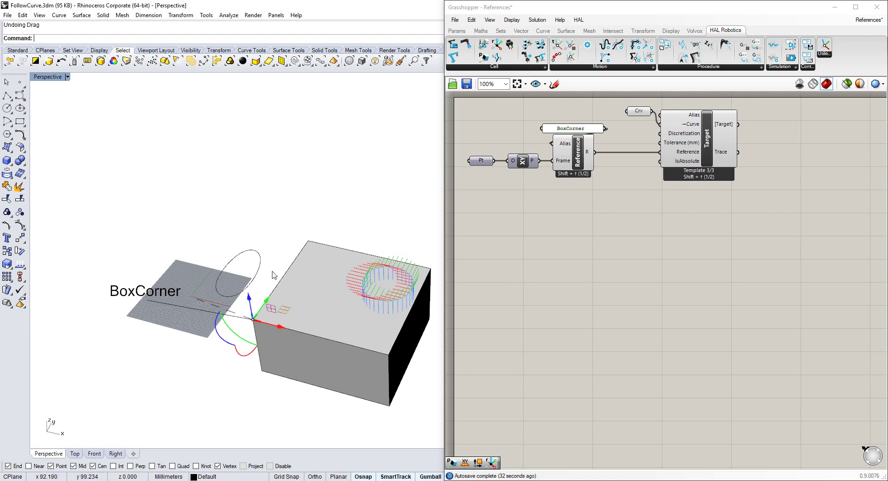
# Step: Add a second Curve parameter set to the selected box-top circle
pyautogui.click(257, 262)
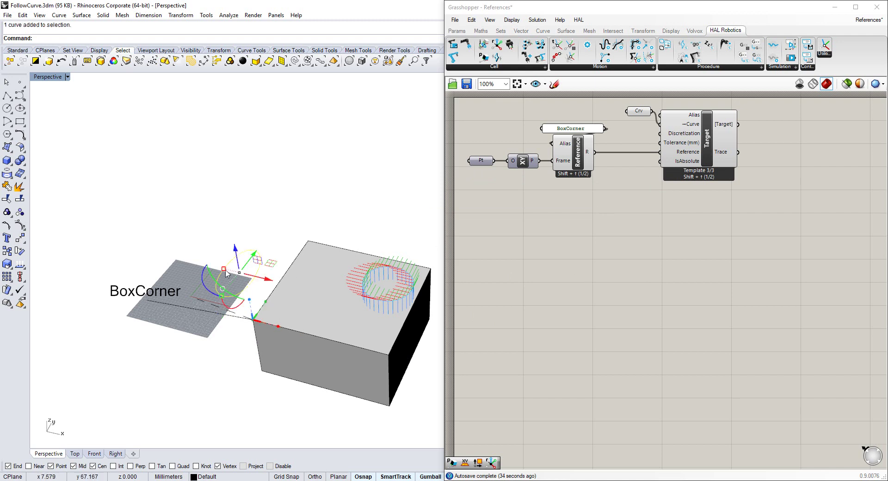
pyautogui.doubleClick(677, 256)
pyautogui.write('curve')
pyautogui.click(657, 337)
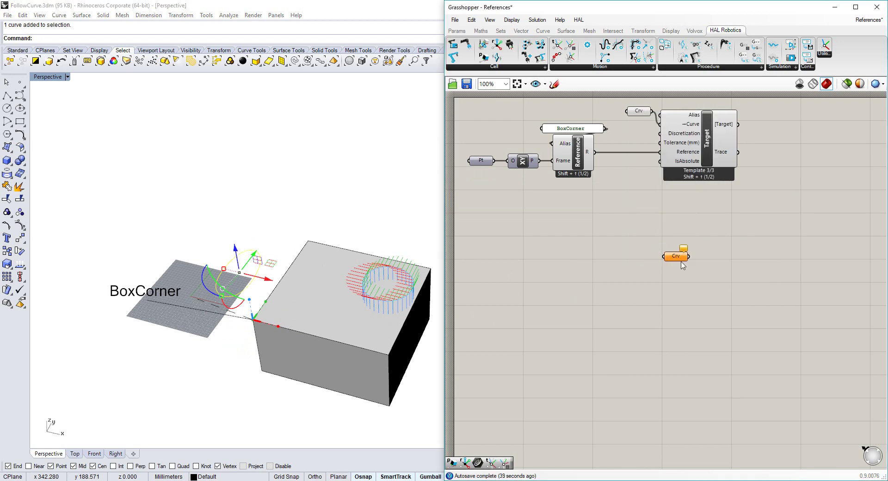
pyautogui.moveTo(679, 262); pyautogui.dragTo(644, 237)
pyautogui.rightClick(643, 235)
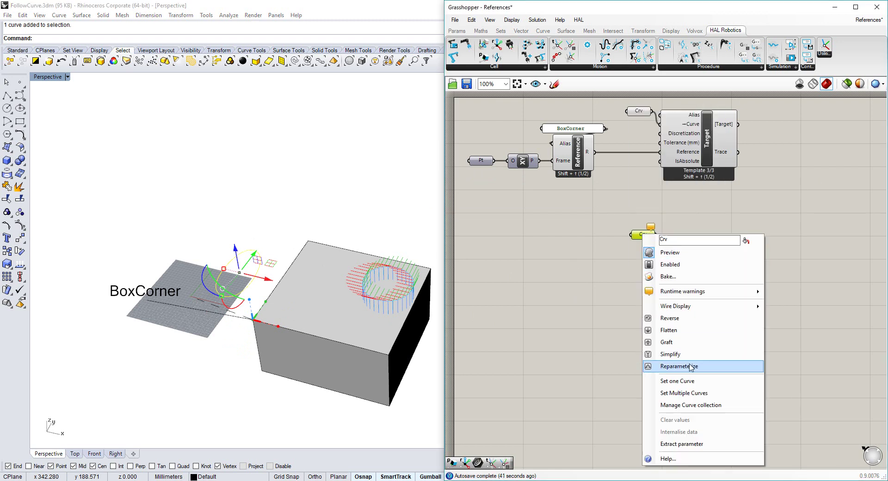
pyautogui.click(673, 381)
# Step: Add a From Curve Target and wire the new circle parameter into its Curve input
pyautogui.doubleClick(718, 282)
pyautogui.write('target')
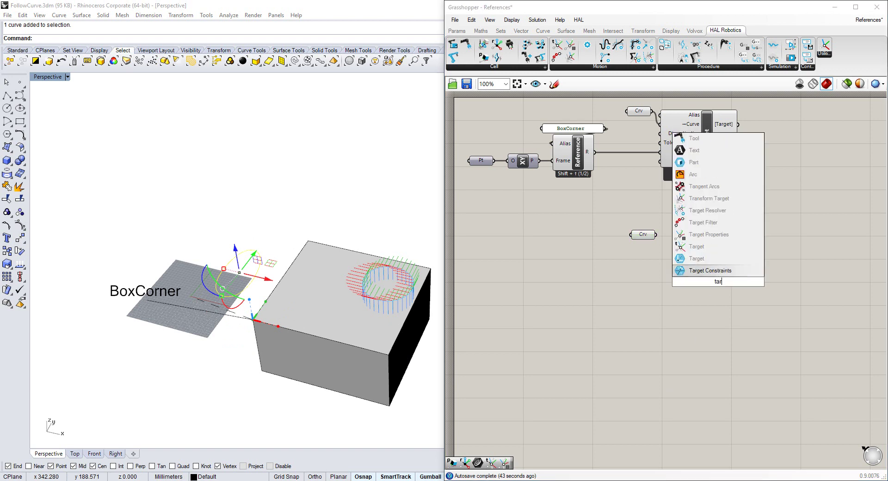
pyautogui.click(717, 271)
pyautogui.rightClick(717, 283)
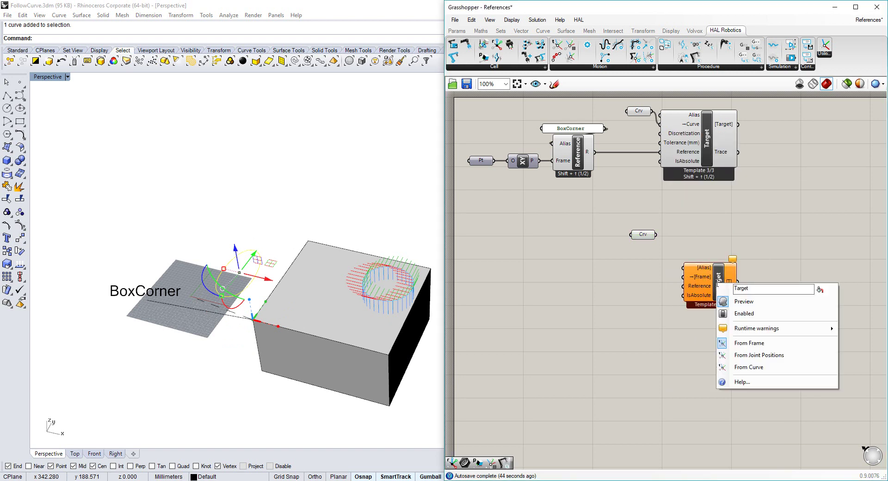
pyautogui.click(748, 367)
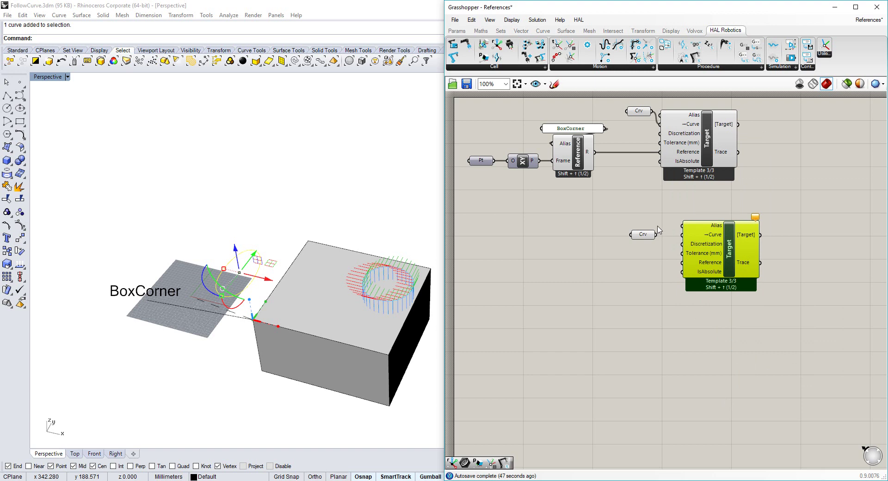
pyautogui.moveTo(665, 237); pyautogui.dragTo(682, 234)
pyautogui.moveTo(740, 258); pyautogui.dragTo(733, 258)
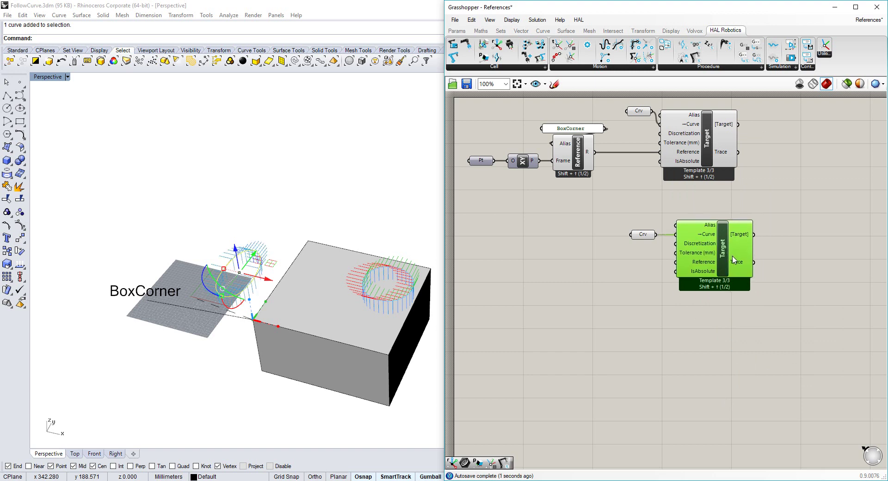
pyautogui.click(671, 294)
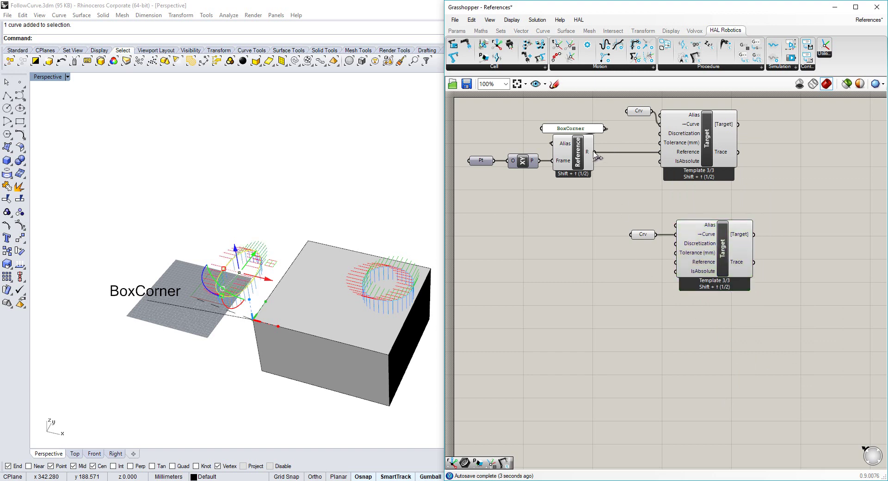
# Step: Wire BoxCorner's R output into the new Target's Reference and invert its IsAbsolute input
pyautogui.moveTo(594, 152); pyautogui.dragTo(677, 269)
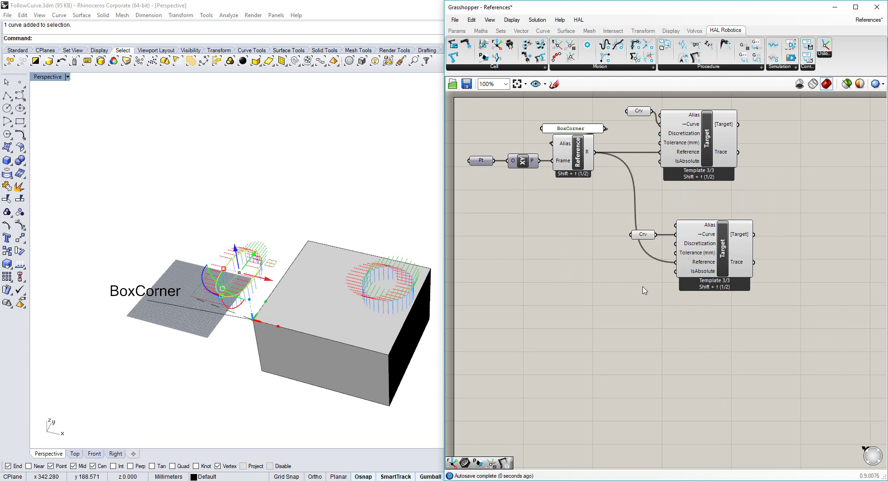
pyautogui.rightClick(699, 272)
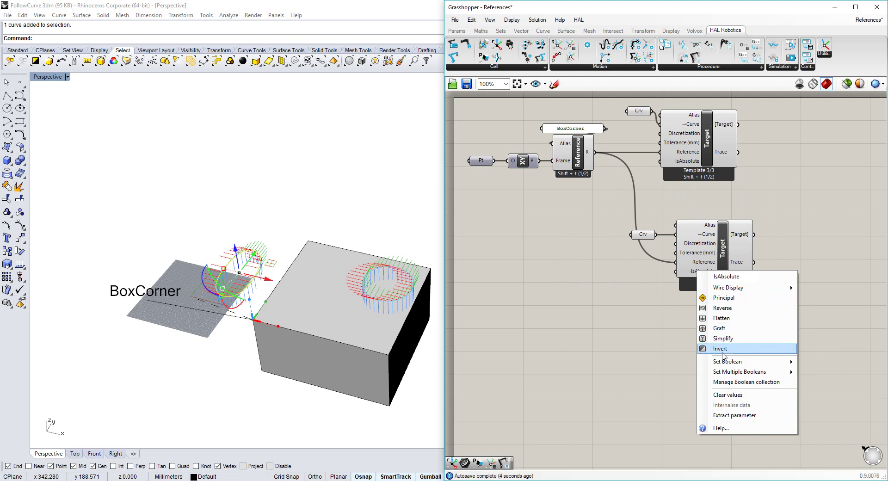
pyautogui.click(724, 356)
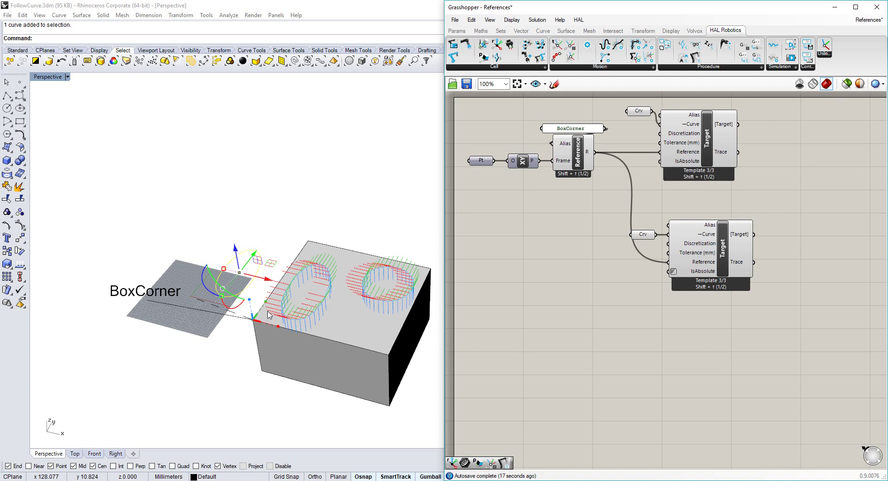
pyautogui.click(252, 318)
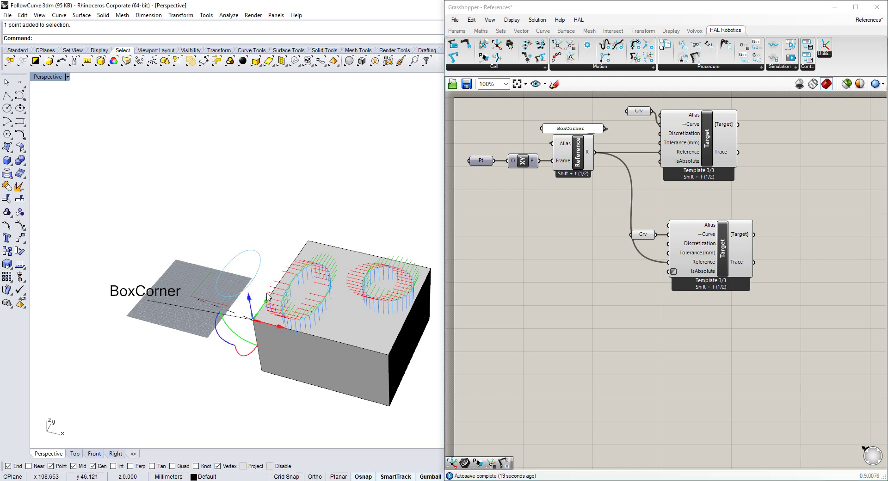
pyautogui.moveTo(268, 302); pyautogui.dragTo(266, 345)
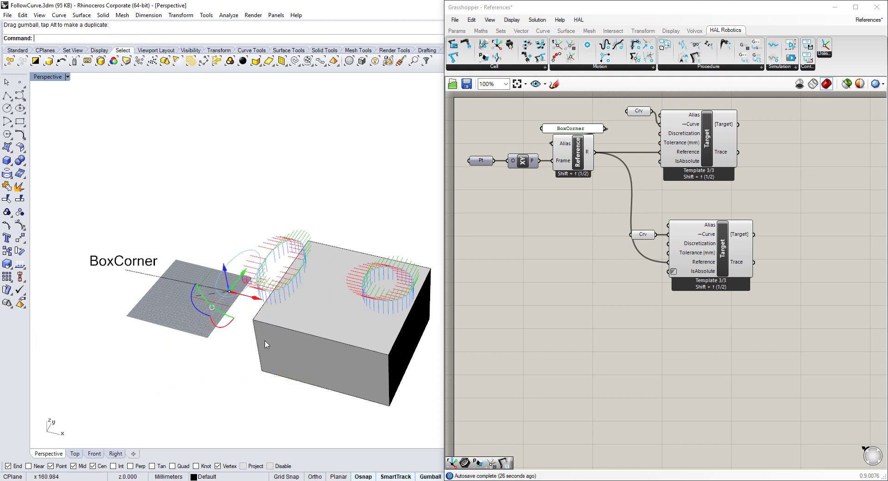
pyautogui.click(228, 291)
pyautogui.click(253, 319)
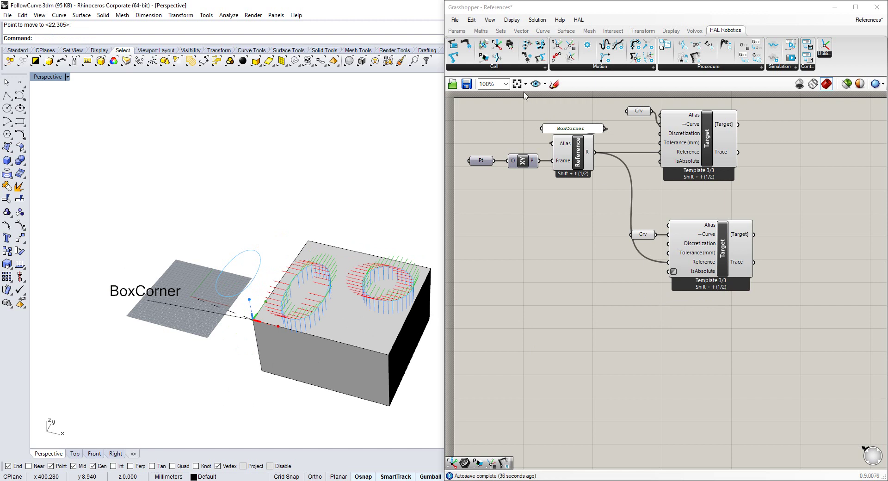
# Step: Place a Create Part component from the robot cell components list
pyautogui.click(499, 70)
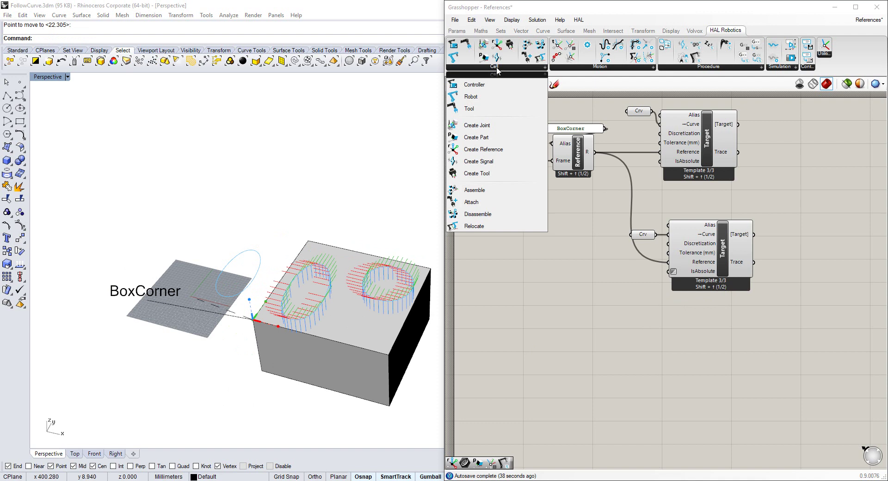
pyautogui.click(481, 137)
pyautogui.click(569, 264)
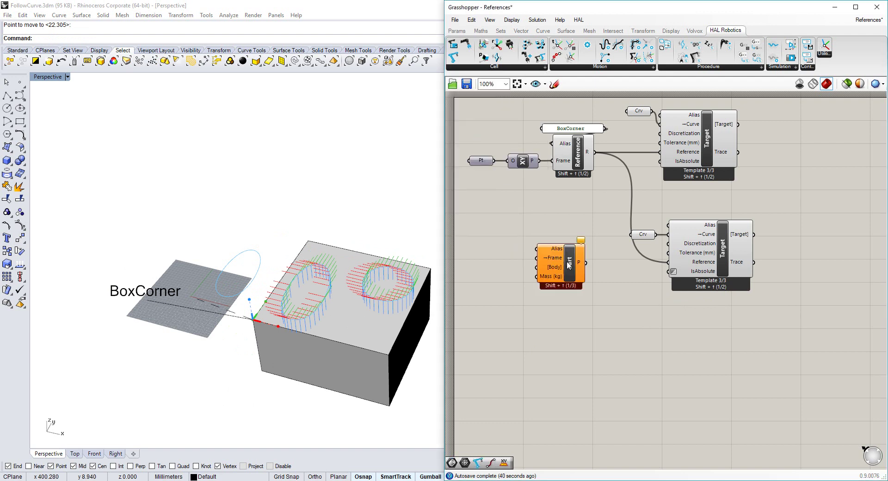
pyautogui.moveTo(569, 264); pyautogui.dragTo(579, 265)
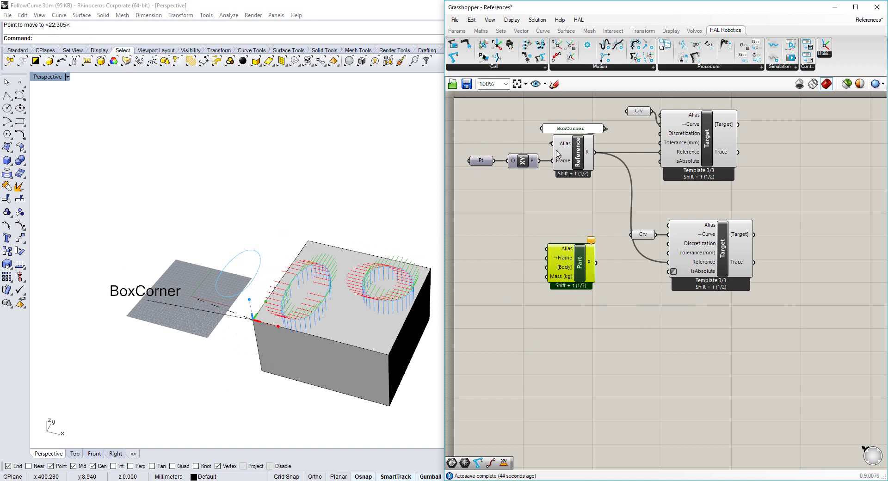
# Step: Add a Brep parameter set to the box in Rhino
pyautogui.doubleClick(502, 275)
pyautogui.write('brep')
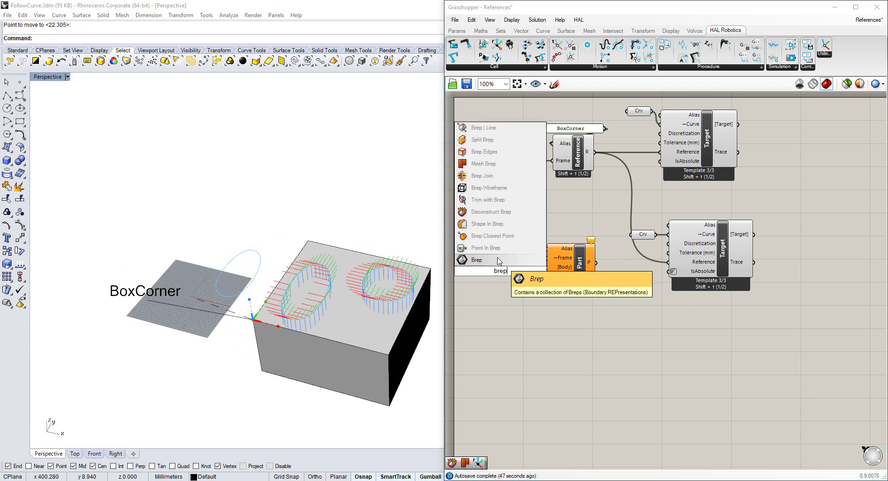
pyautogui.press('Return')
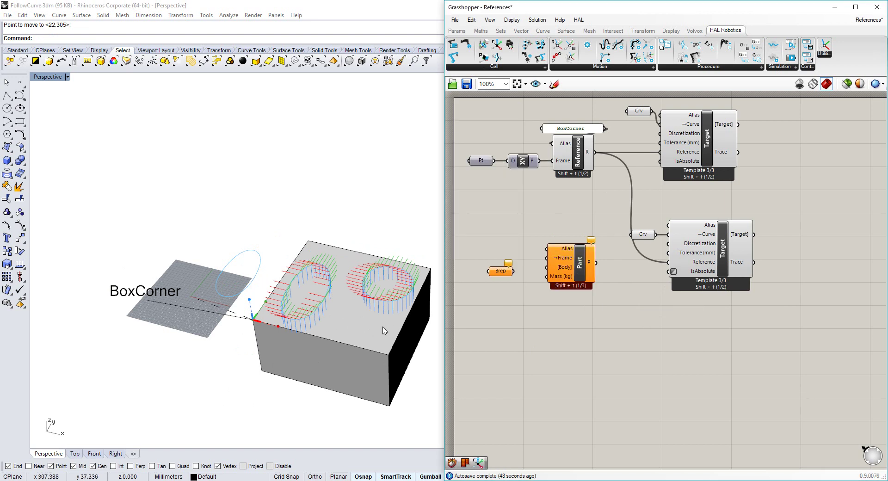
pyautogui.rightClick(504, 271)
pyautogui.click(546, 394)
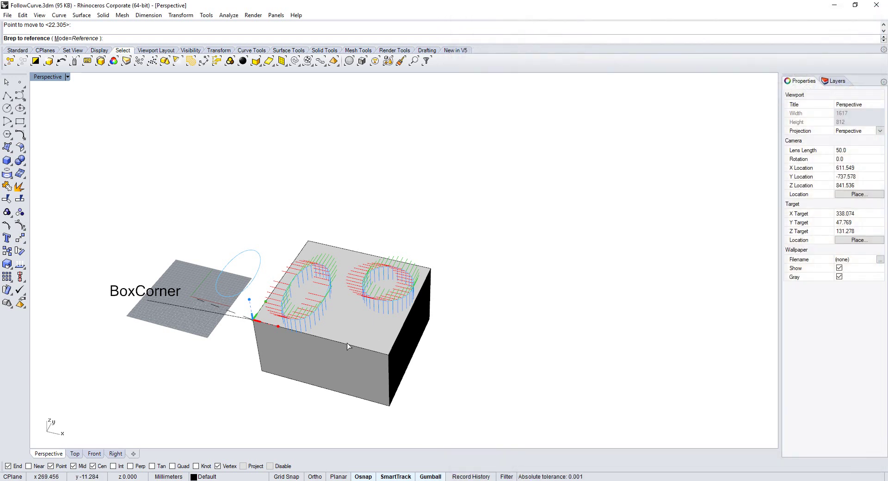
pyautogui.click(348, 344)
pyautogui.moveTo(504, 272); pyautogui.dragTo(500, 266)
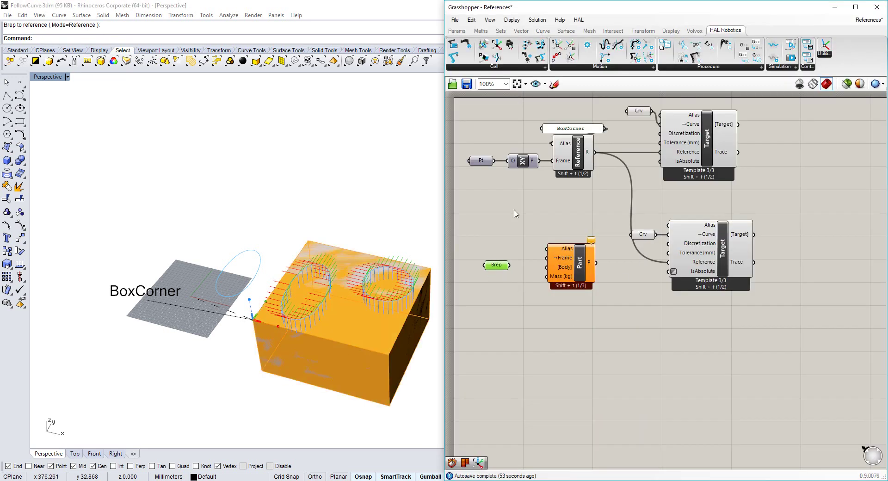
# Step: Wire the XY Plane into the Part's Frame input and select the Brep parameter
pyautogui.moveTo(539, 160); pyautogui.dragTo(559, 274)
pyautogui.click(519, 303)
pyautogui.click(496, 264)
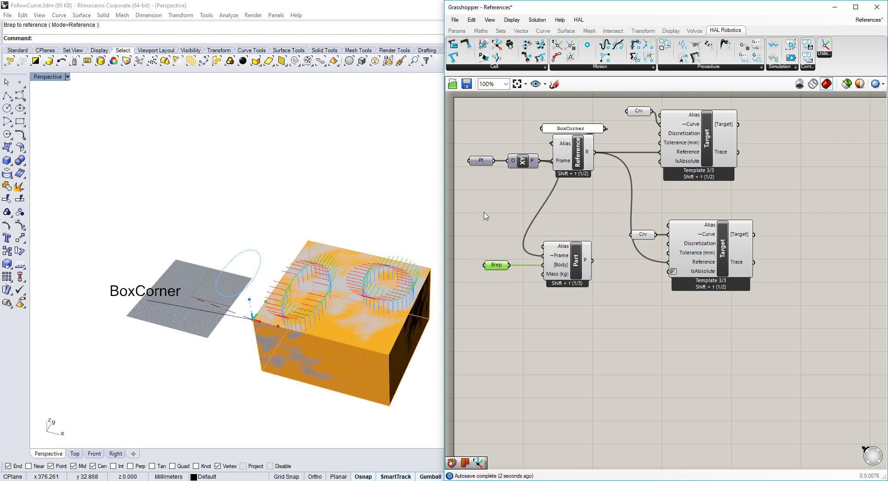
# Step: Turn off the Brep preview and hide the original box in Rhino
pyautogui.press('space')
pyautogui.click(522, 182)
pyautogui.click(368, 348)
pyautogui.middleClick(313, 175)
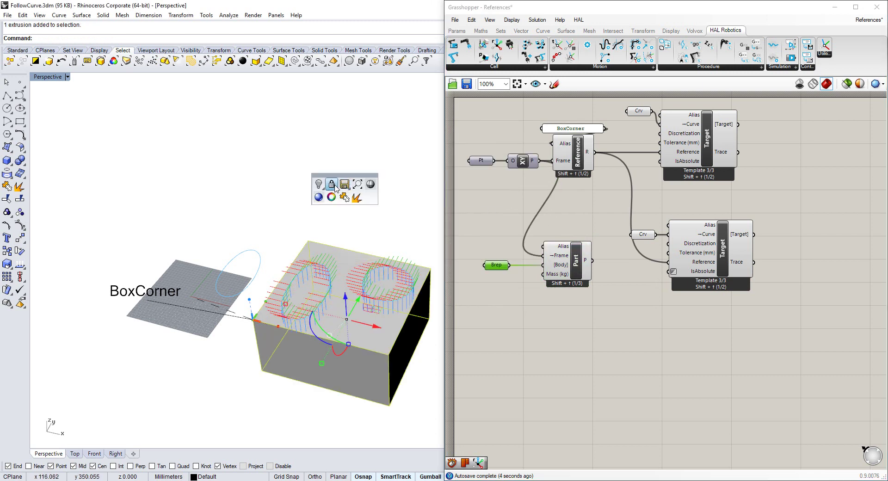
pyautogui.click(322, 186)
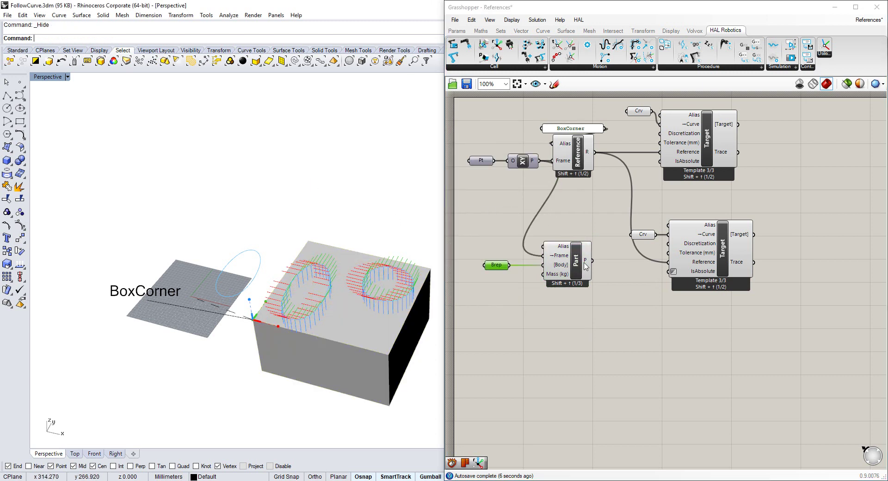
# Step: Tidy the Part and Brep positions, then wire the Part into both Targets' Reference inputs
pyautogui.moveTo(577, 269); pyautogui.dragTo(585, 268)
pyautogui.moveTo(498, 265); pyautogui.dragTo(508, 263)
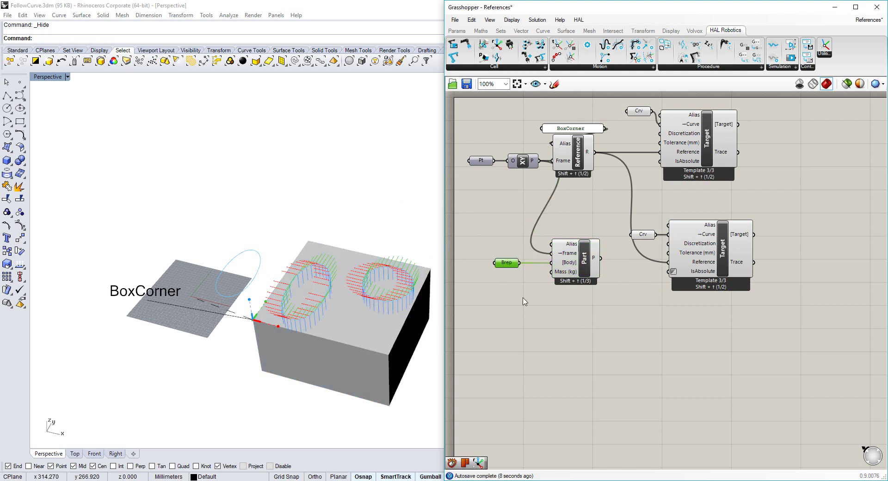
pyautogui.click(525, 301)
pyautogui.moveTo(584, 264); pyautogui.dragTo(577, 267)
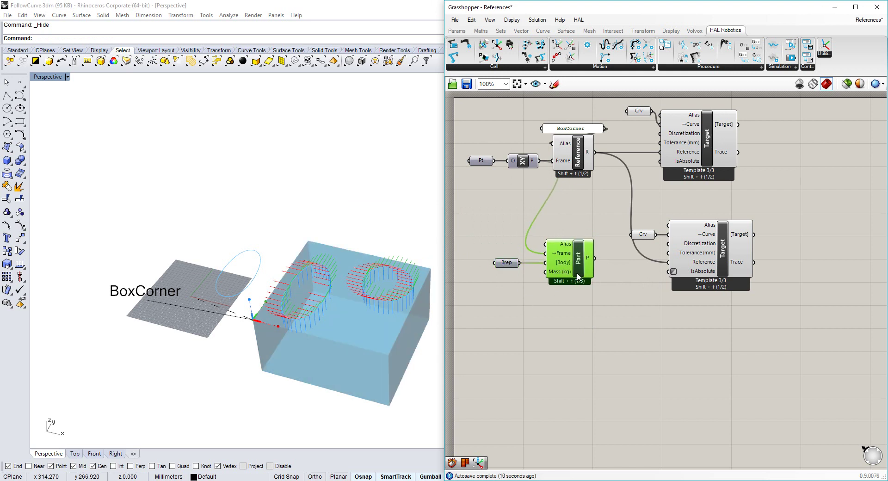
pyautogui.click(576, 297)
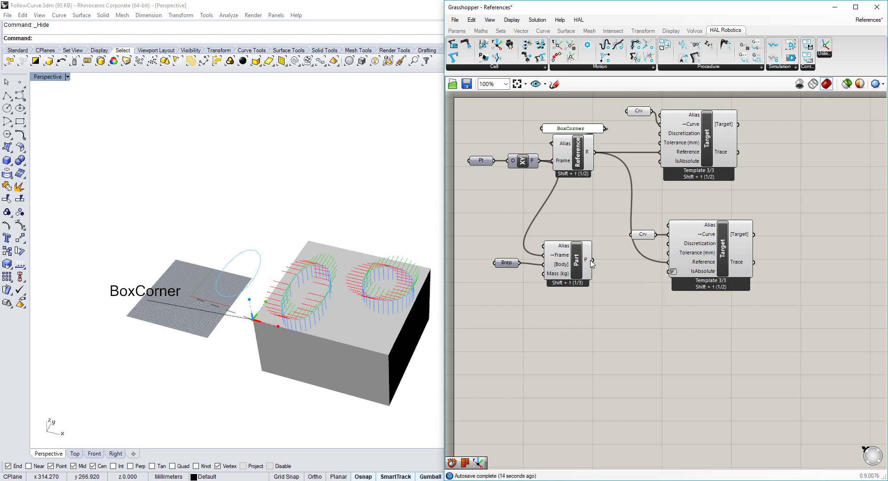
pyautogui.moveTo(592, 261); pyautogui.dragTo(660, 152)
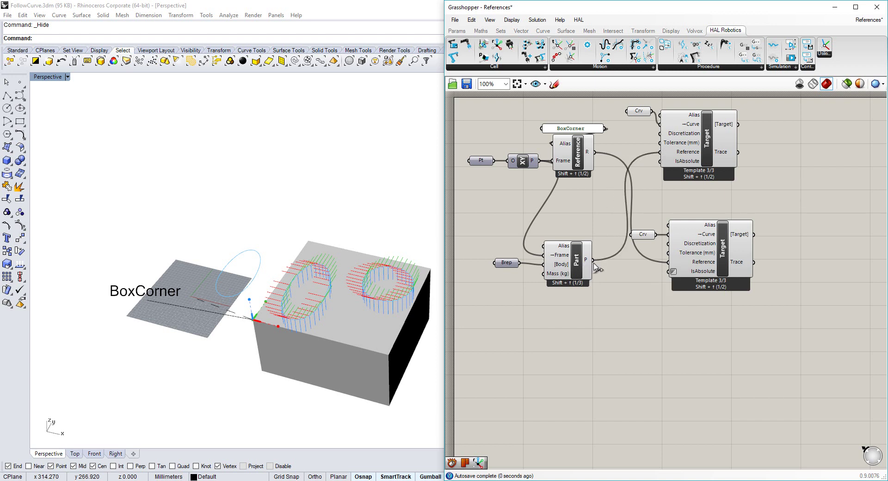
pyautogui.moveTo(593, 260); pyautogui.dragTo(668, 263)
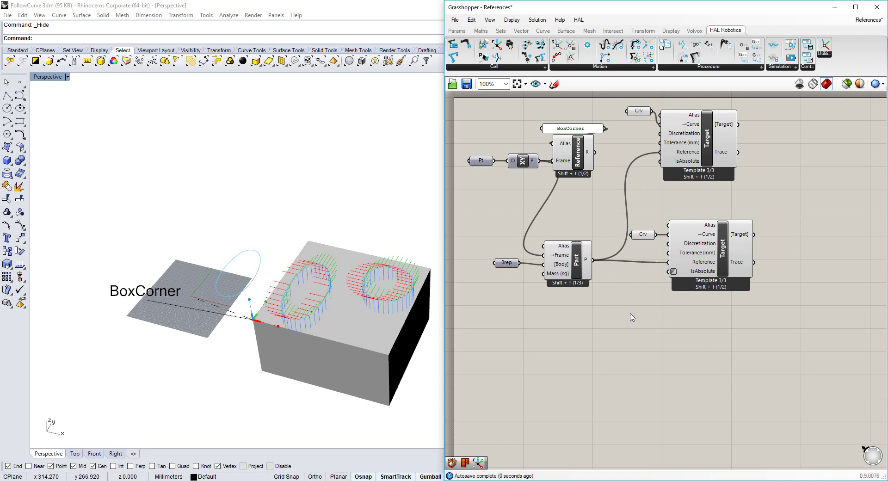